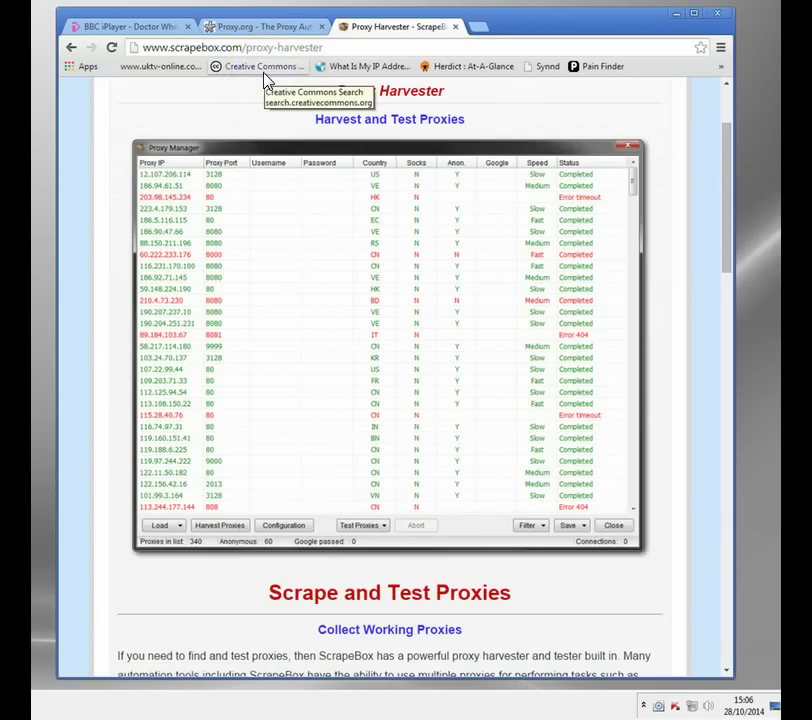
Switch to the Proxy.org tab and scroll down its list of working web proxies.
click(253, 32)
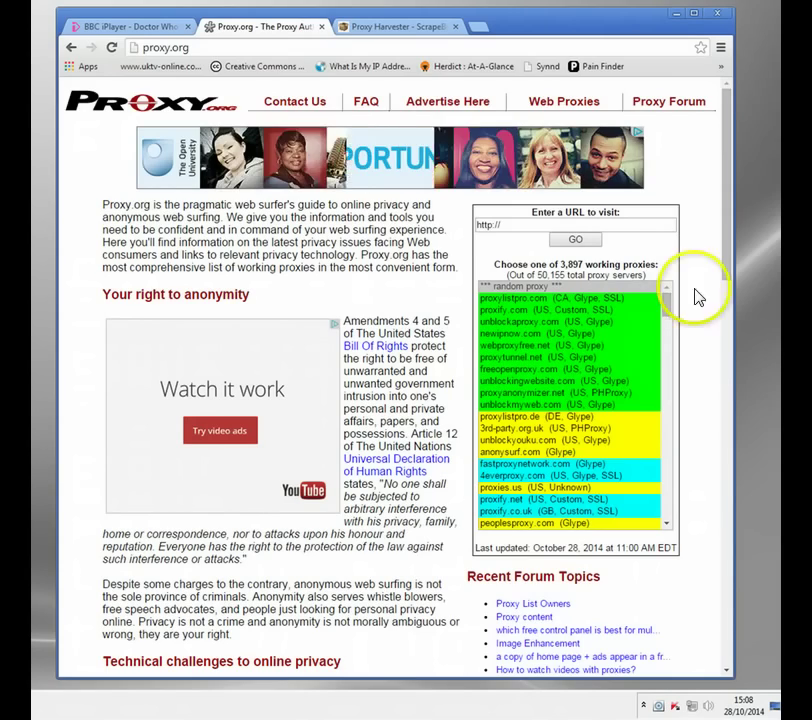
drag(734, 250, 725, 384)
scroll(335, 348, up, 5)
scroll(335, 348, down, 4)
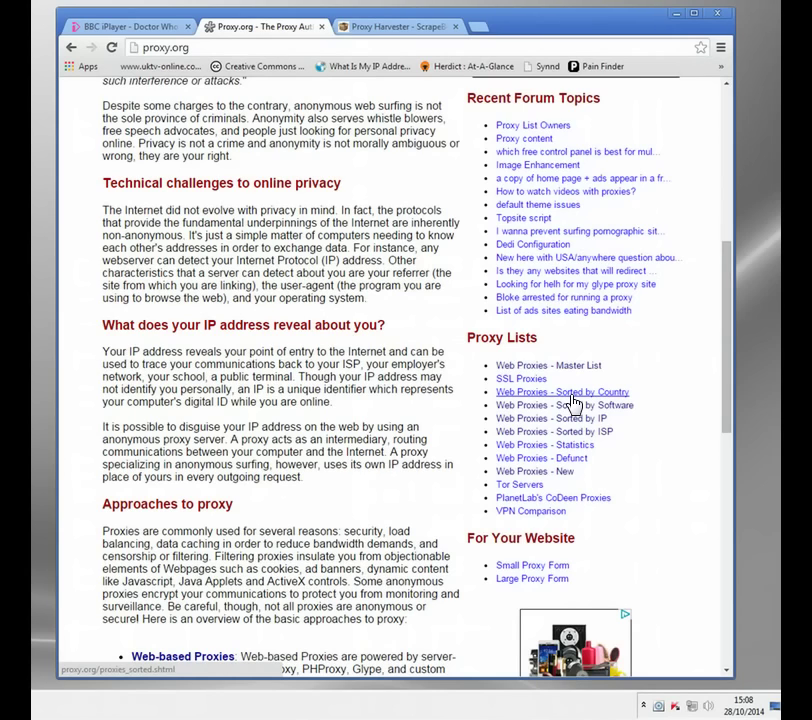
scroll(470, 448, up, 5)
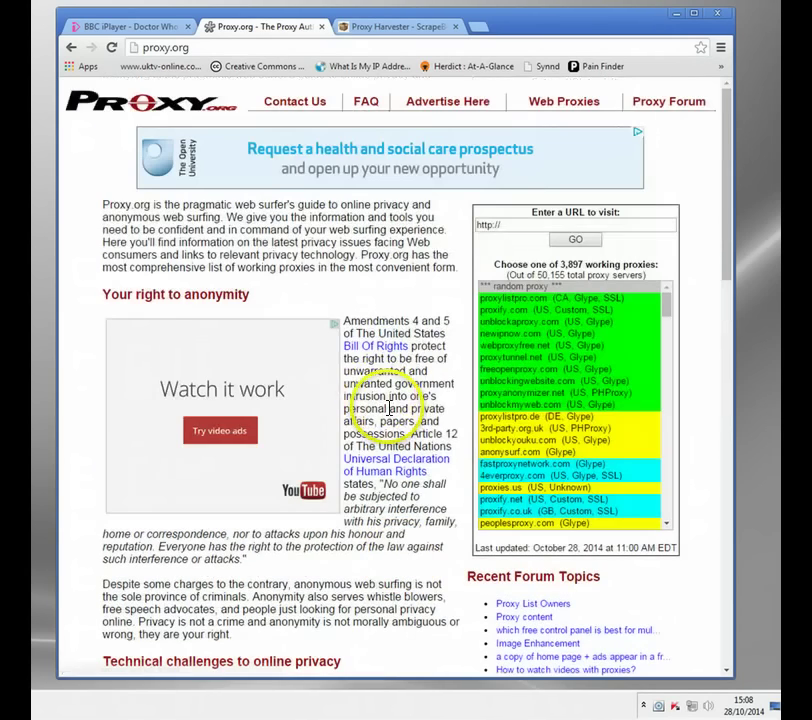
Close the Proxy.org tab and start a new blank tab beside Proxy Harvester.
click(321, 26)
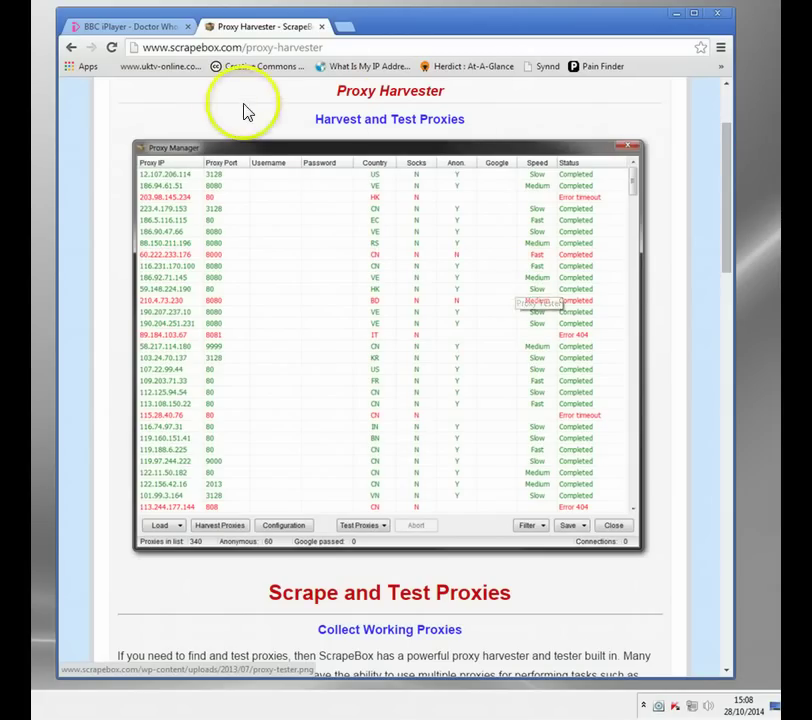
scroll(413, 120, up, 2)
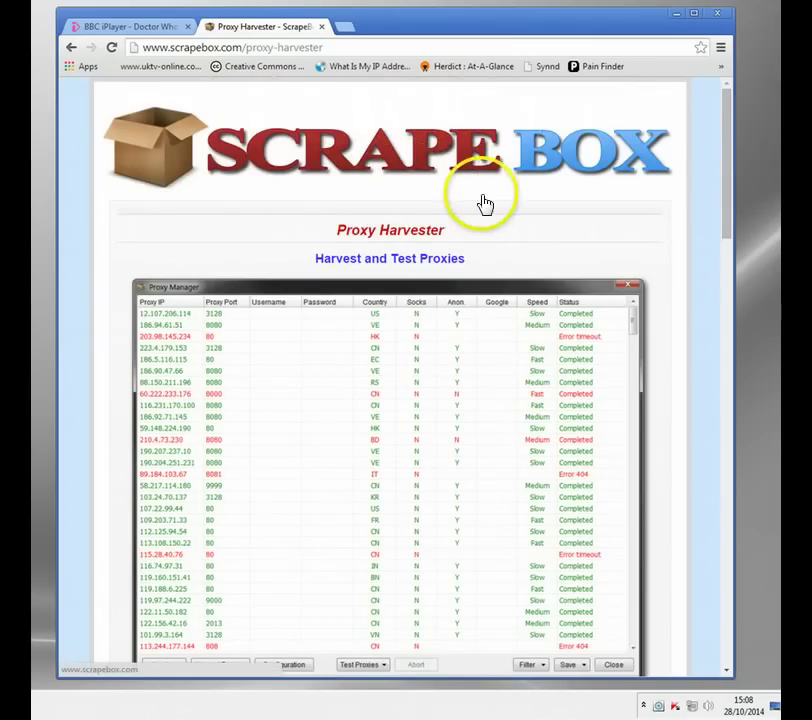
scroll(386, 221, down, 1)
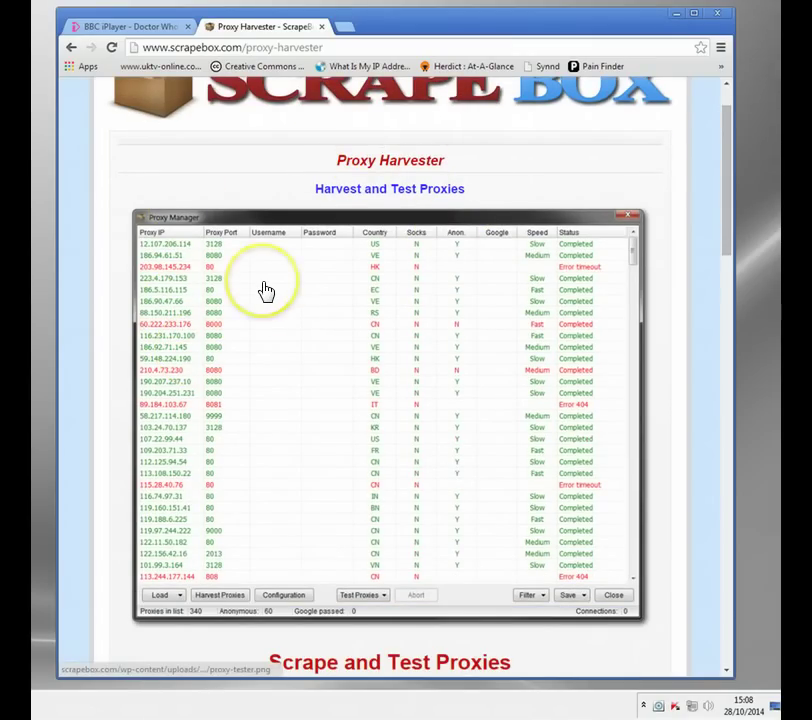
scroll(279, 176, up, 1)
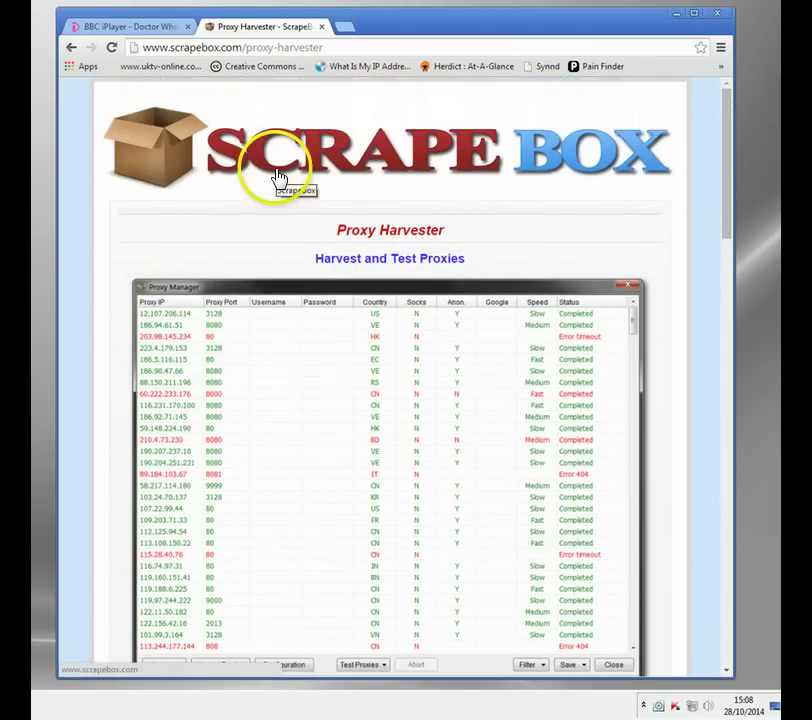
scroll(279, 177, down, 3)
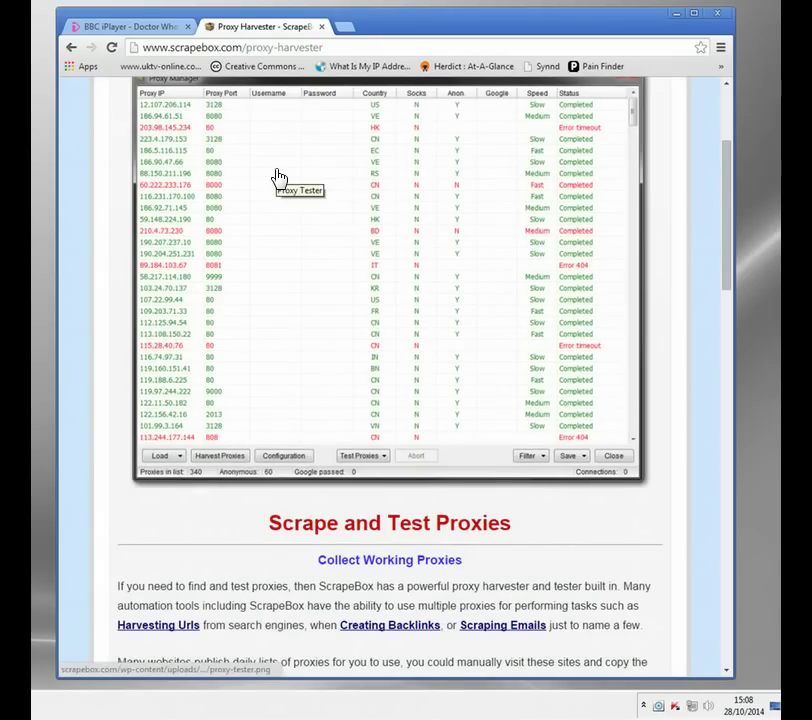
scroll(279, 176, up, 2)
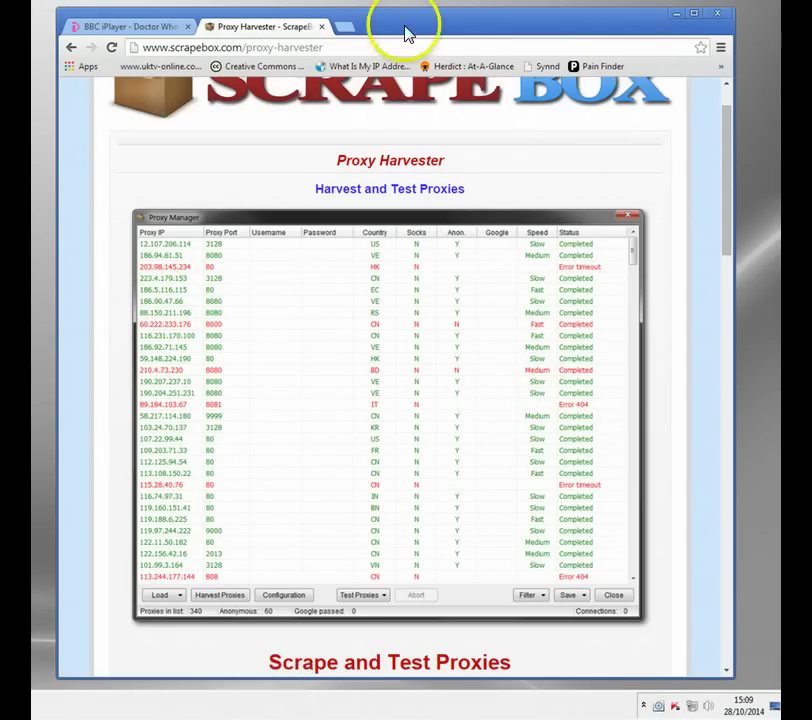
click(345, 26)
From Chrome's advanced settings, open Change proxy settings to reach the Internet Properties Connections tab.
click(721, 66)
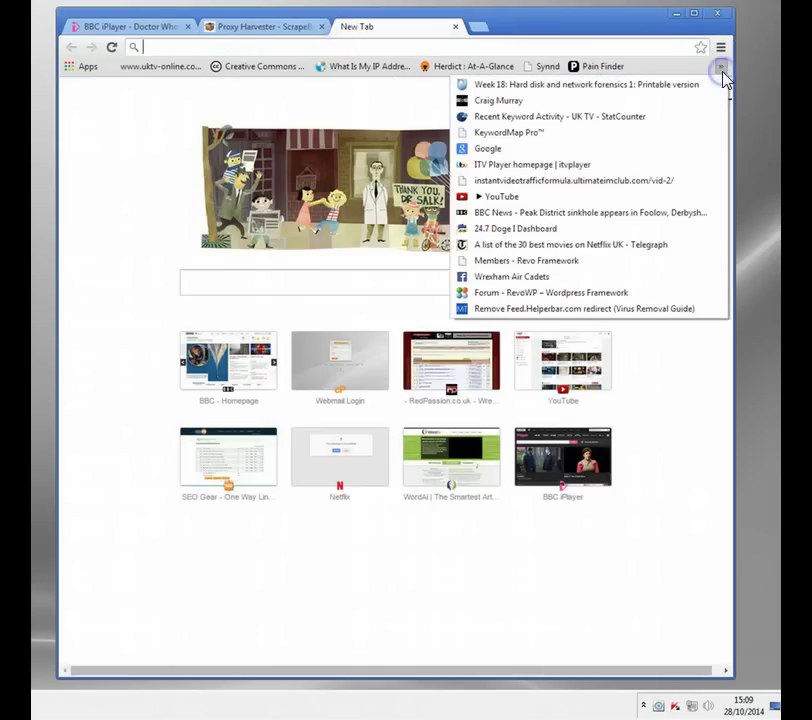
click(678, 50)
click(720, 47)
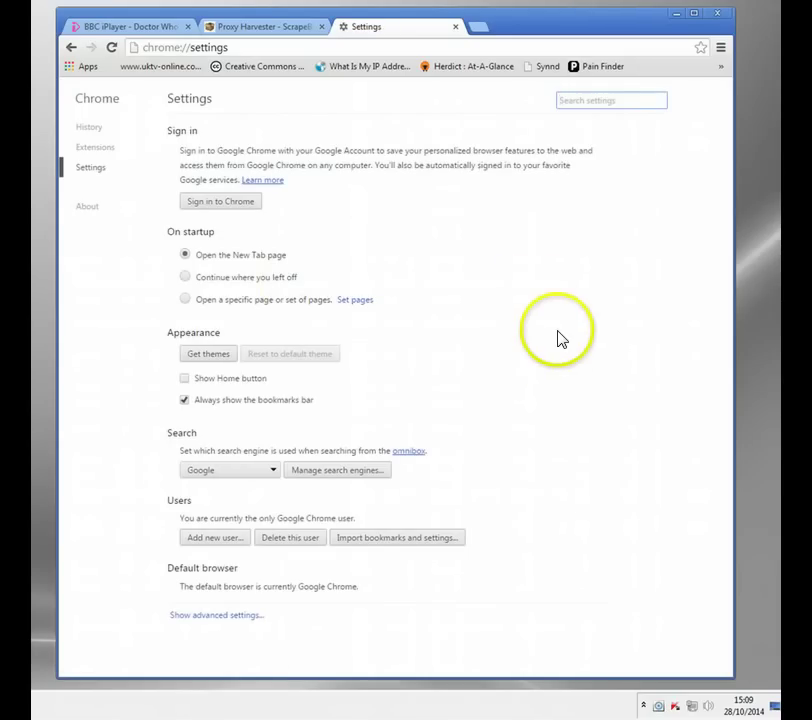
click(230, 618)
scroll(545, 480, down, 5)
scroll(545, 480, down, 5)
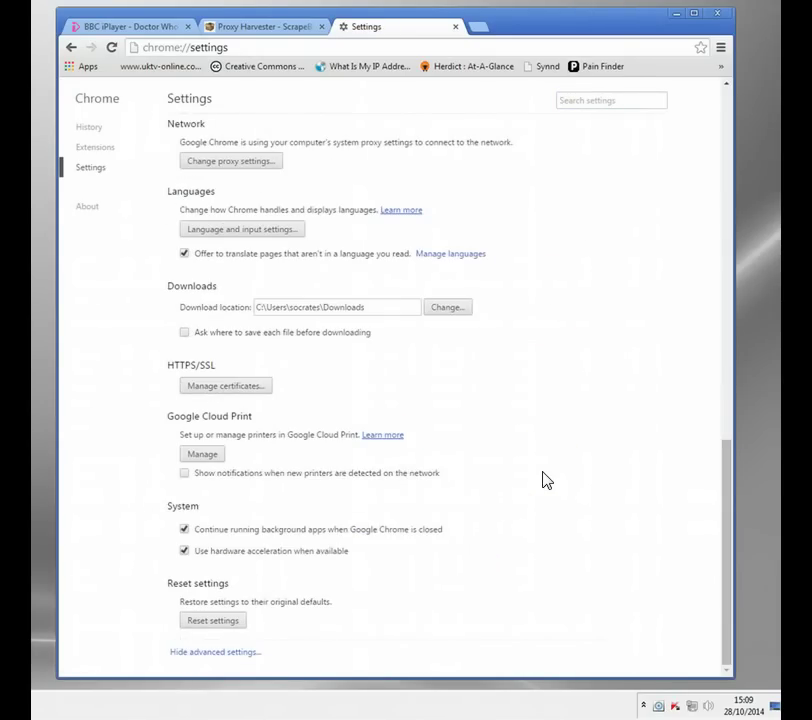
scroll(545, 480, up, 1)
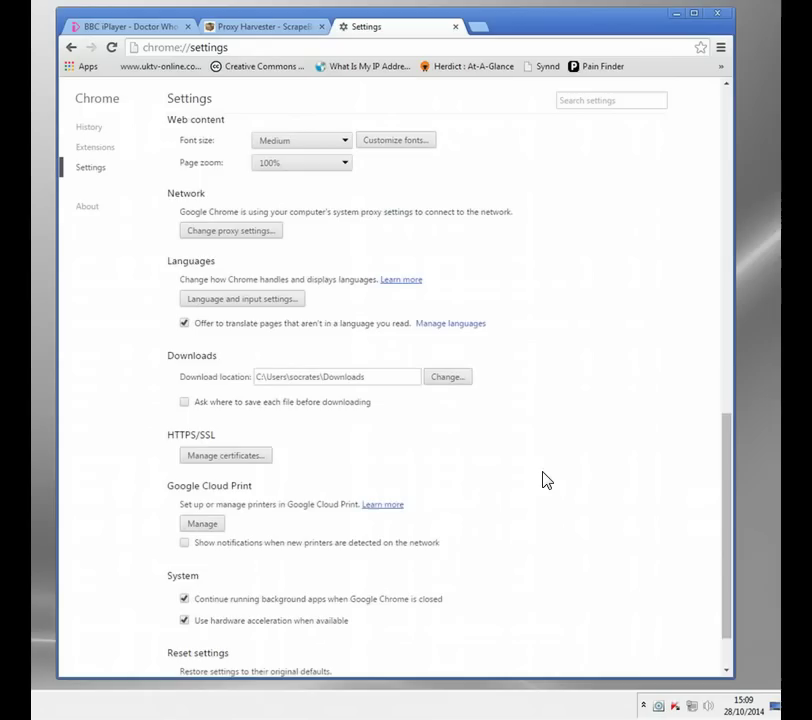
click(230, 231)
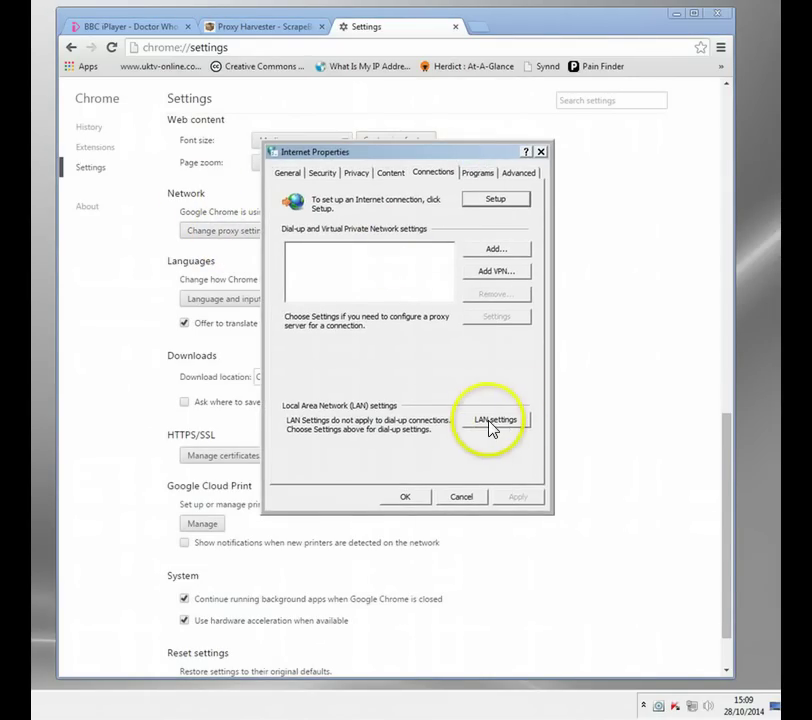
Try the LAN proxy server option and port 80, then cancel both dialogs unchanged.
click(491, 424)
click(491, 424)
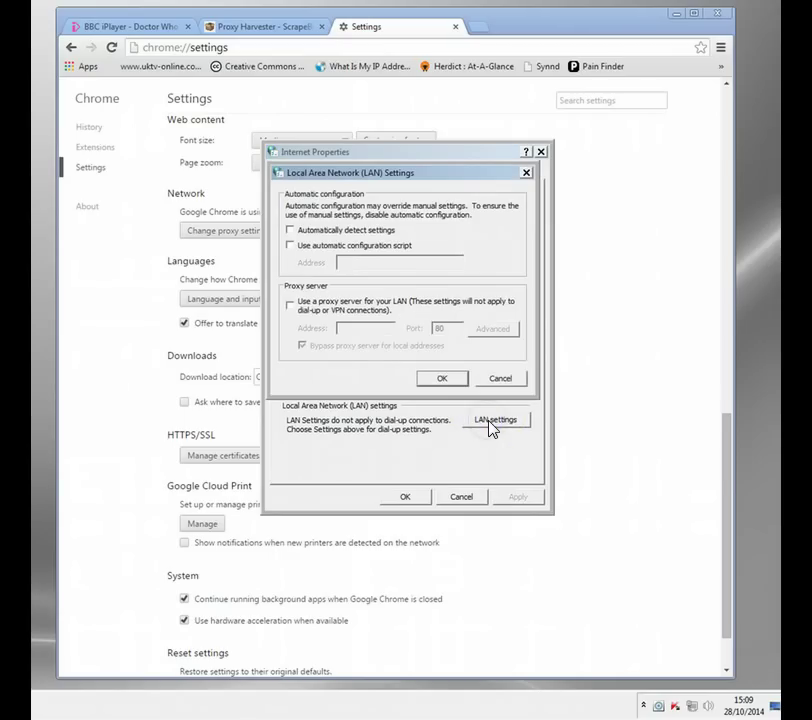
click(291, 306)
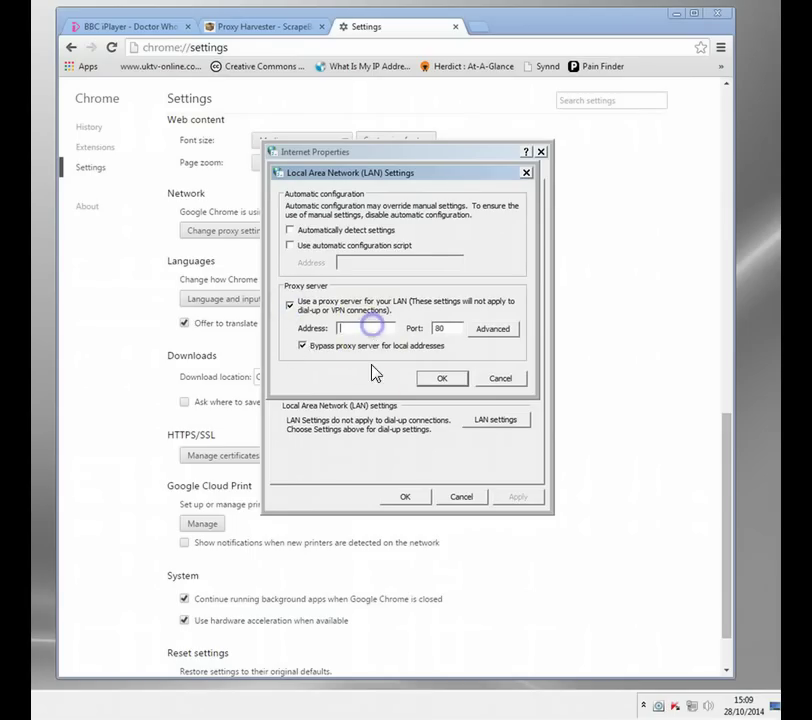
double_click(443, 327)
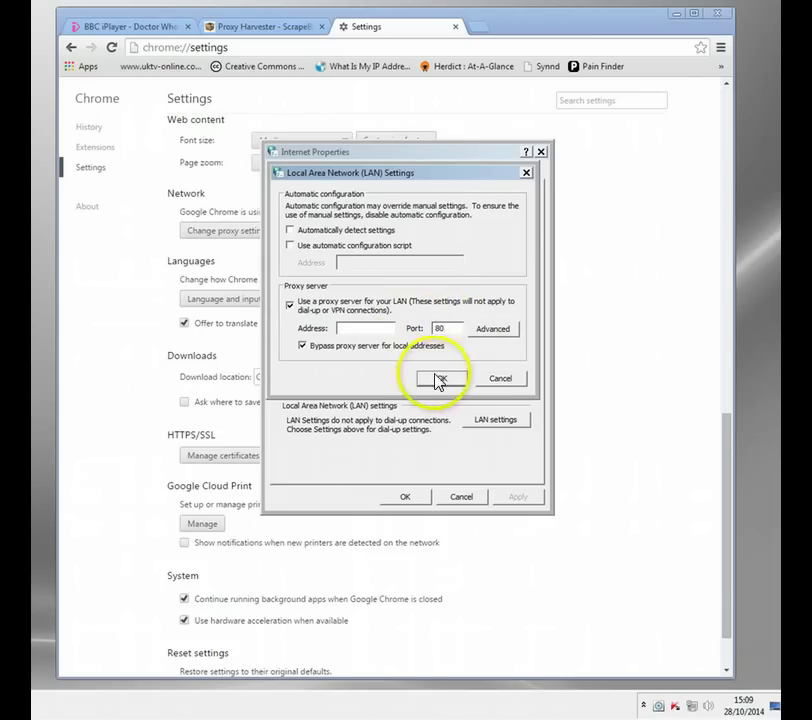
click(505, 380)
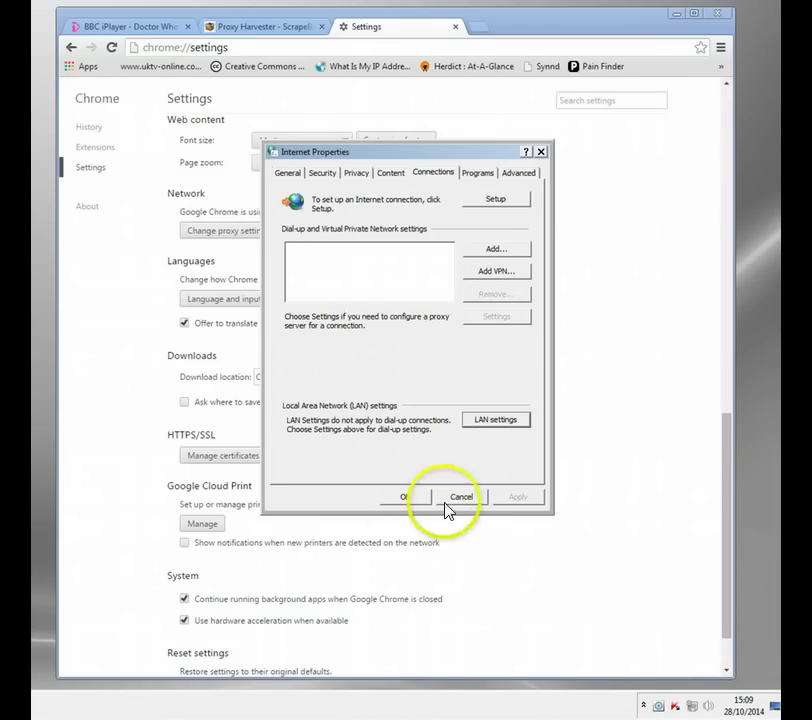
click(460, 497)
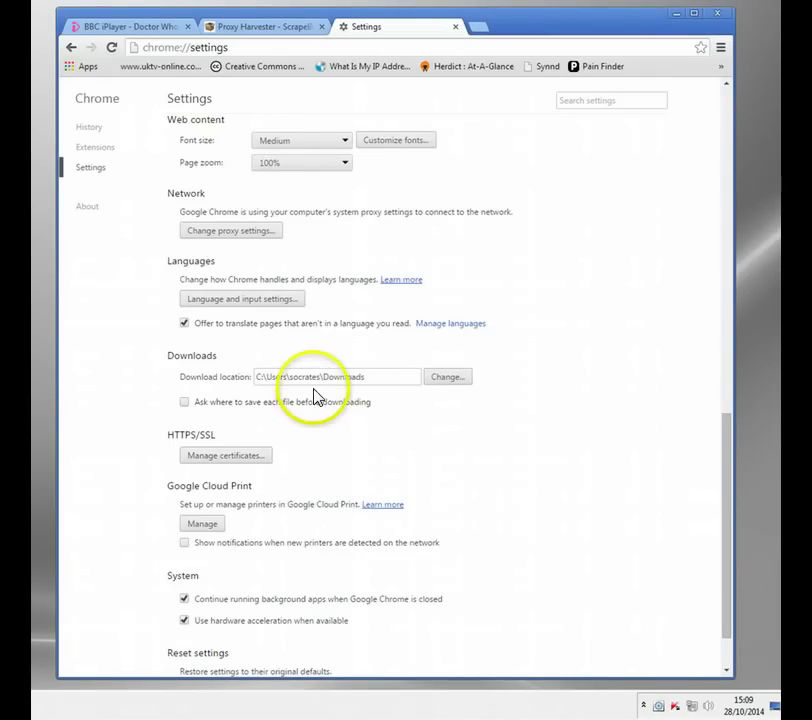
Close the Settings and Proxy Harvester tabs, then the Chrome window showing Doctor Who blocked as UK-only.
click(457, 28)
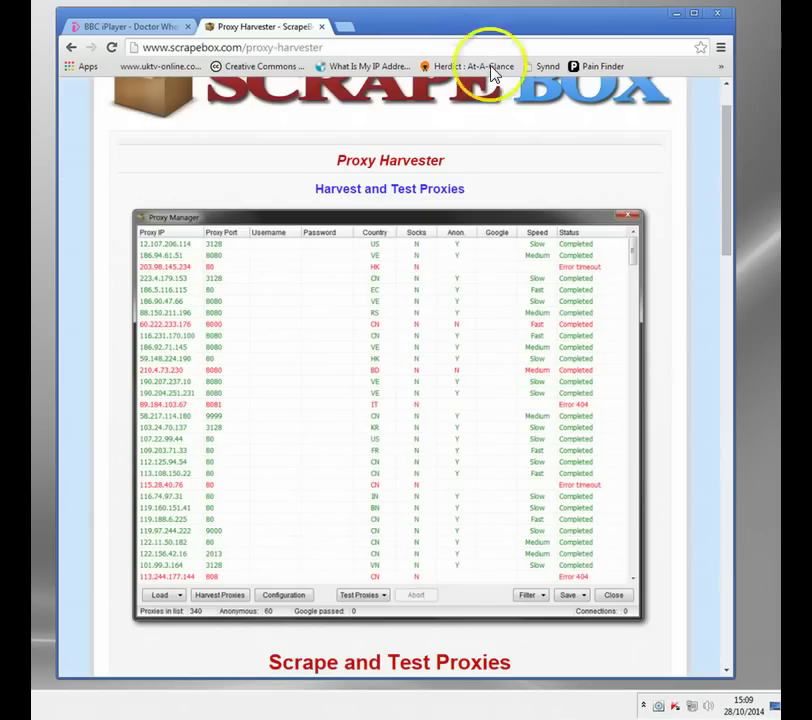
click(322, 27)
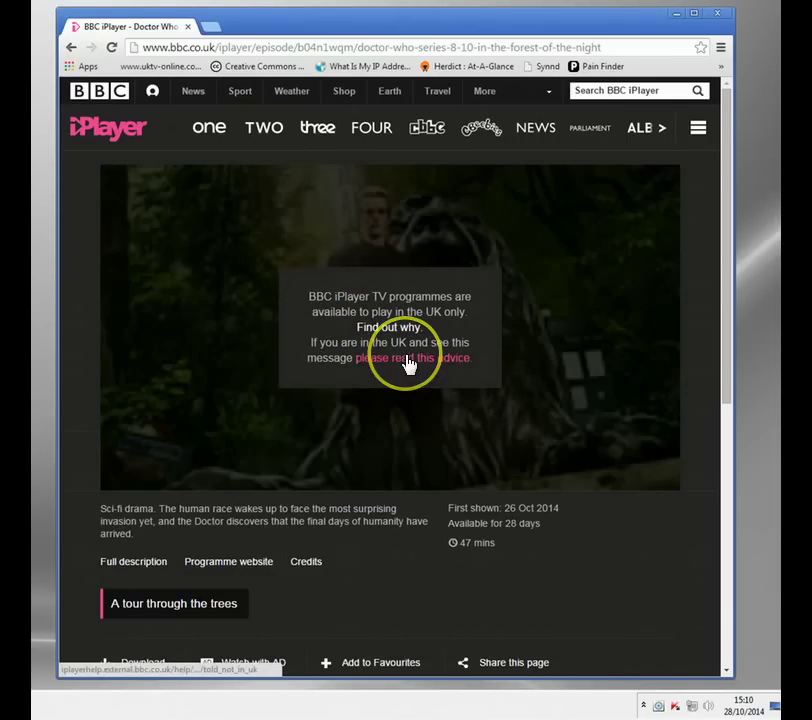
click(187, 28)
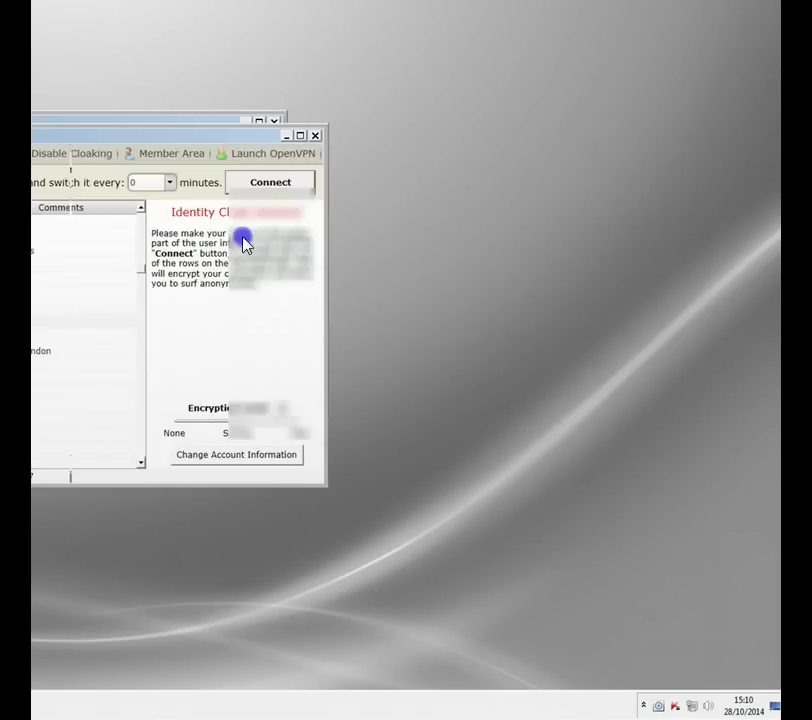
Connect Identity Cloaker through a UK 8 proxy and minimise its window.
drag(100, 128, 390, 95)
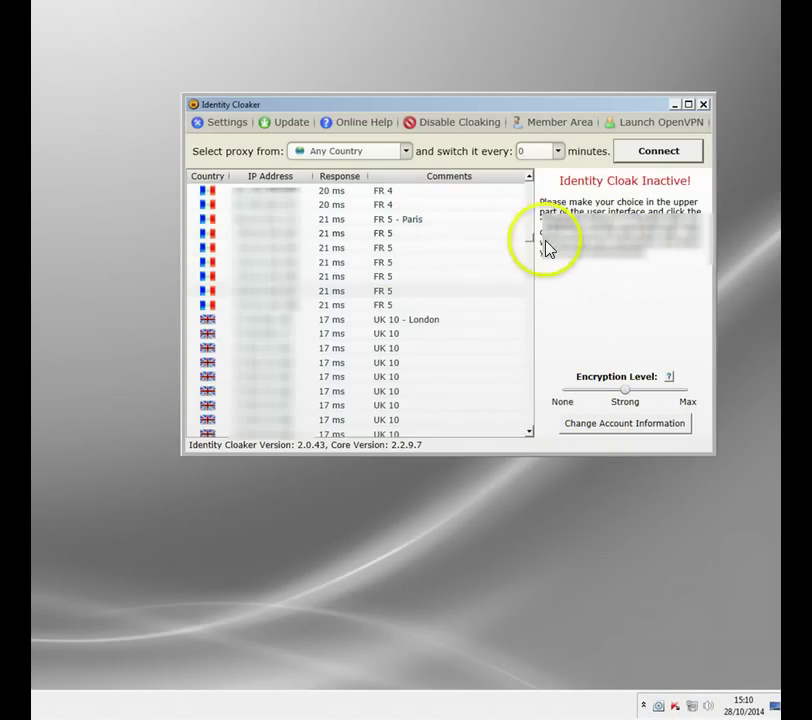
mouse_move(531, 240)
mouse_down()
mouse_move(530, 194)
mouse_move(527, 339)
mouse_move(531, 209)
mouse_move(534, 263)
mouse_up()
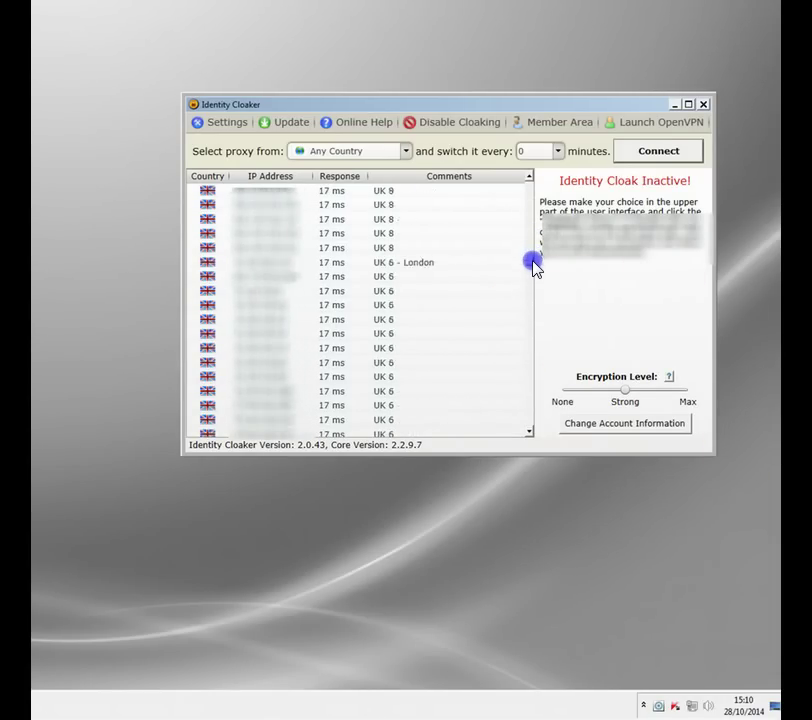
click(237, 236)
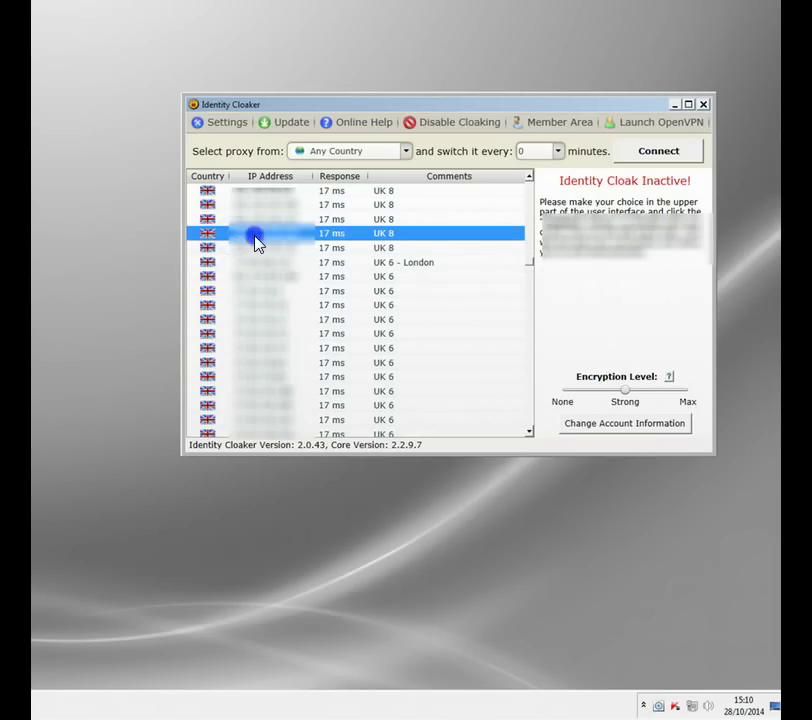
double_click(255, 238)
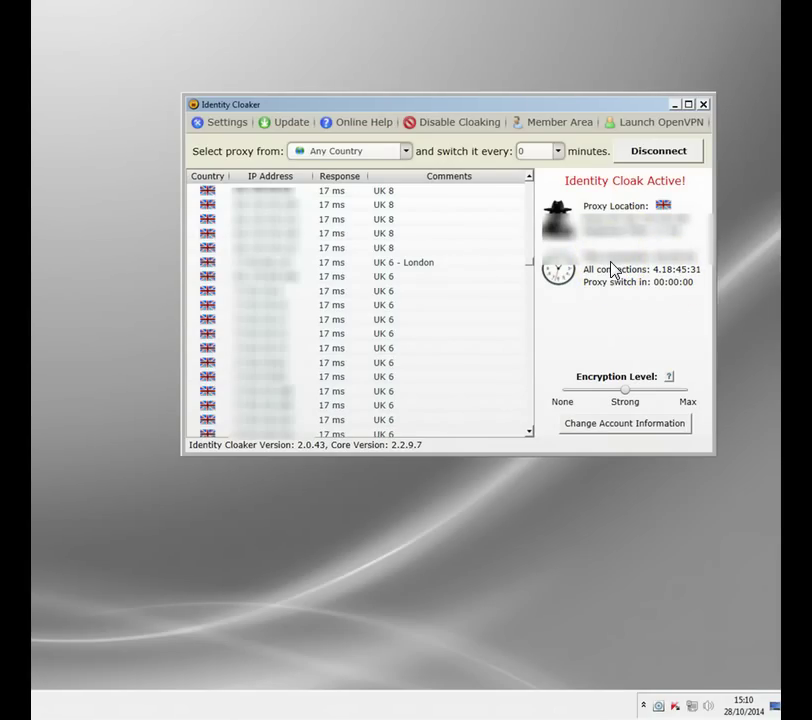
click(675, 104)
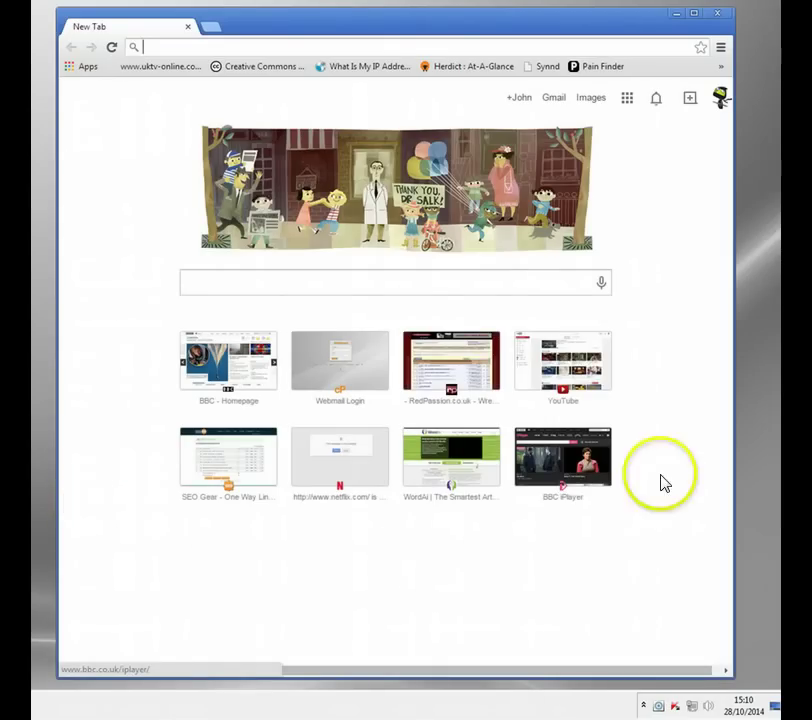
Reload BBC iPlayer with the proxy active and open Doctor Who 'In the Forest of the Night'.
click(585, 457)
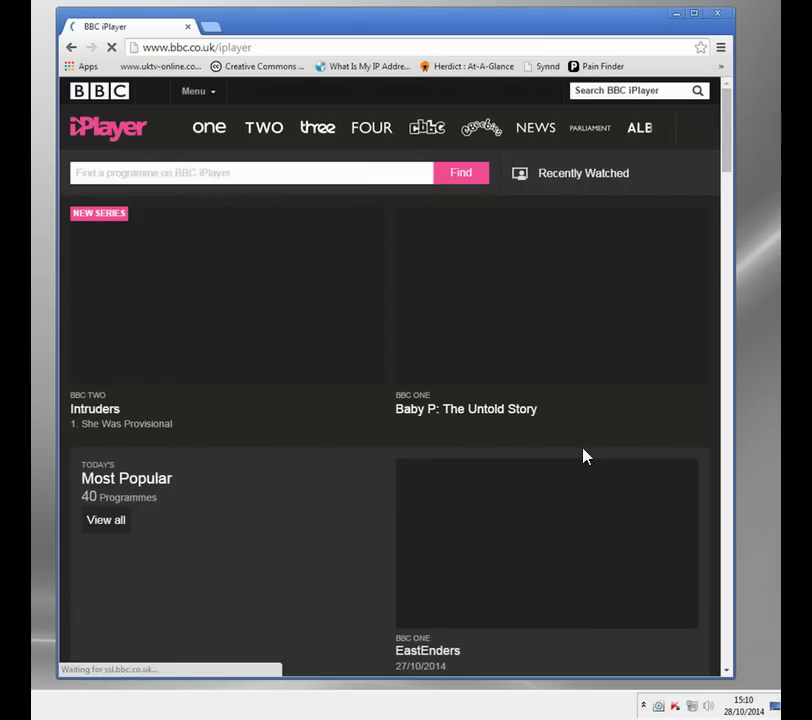
click(112, 47)
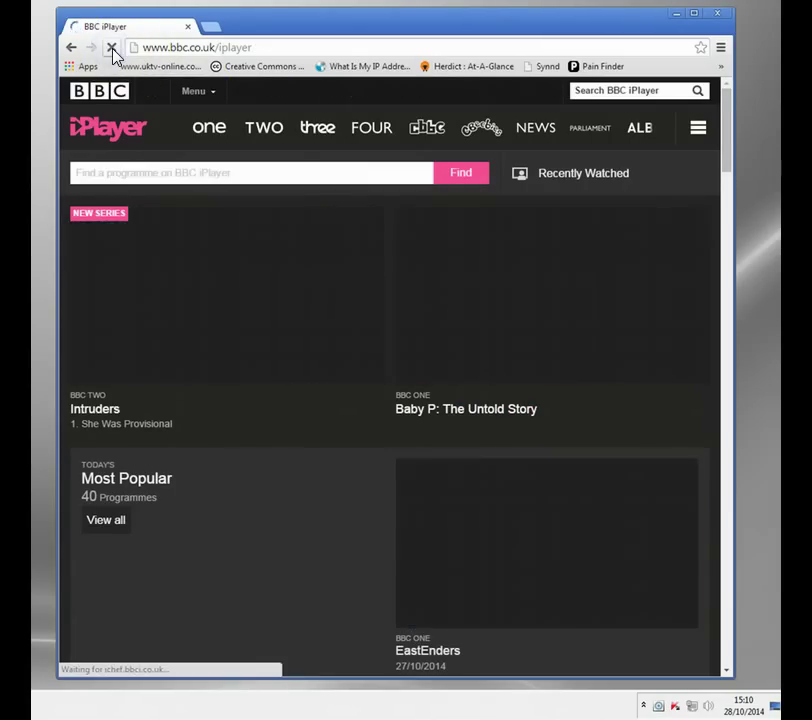
scroll(346, 393, down, 3)
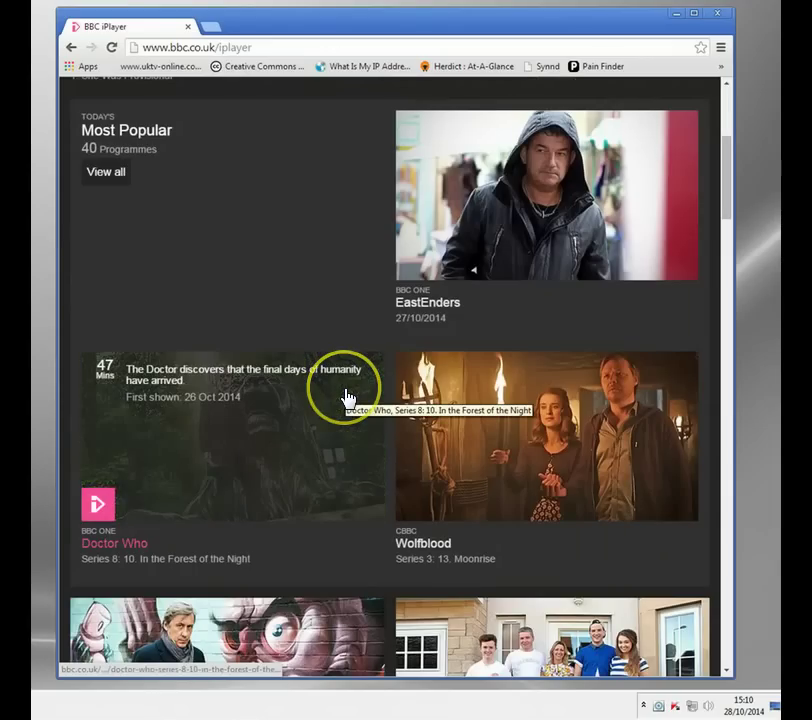
click(99, 515)
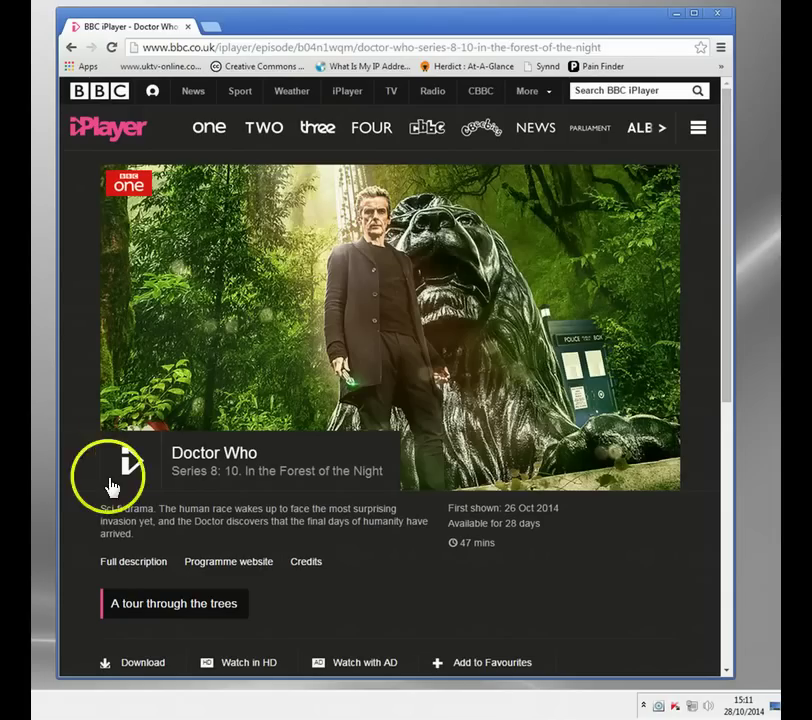
click(130, 465)
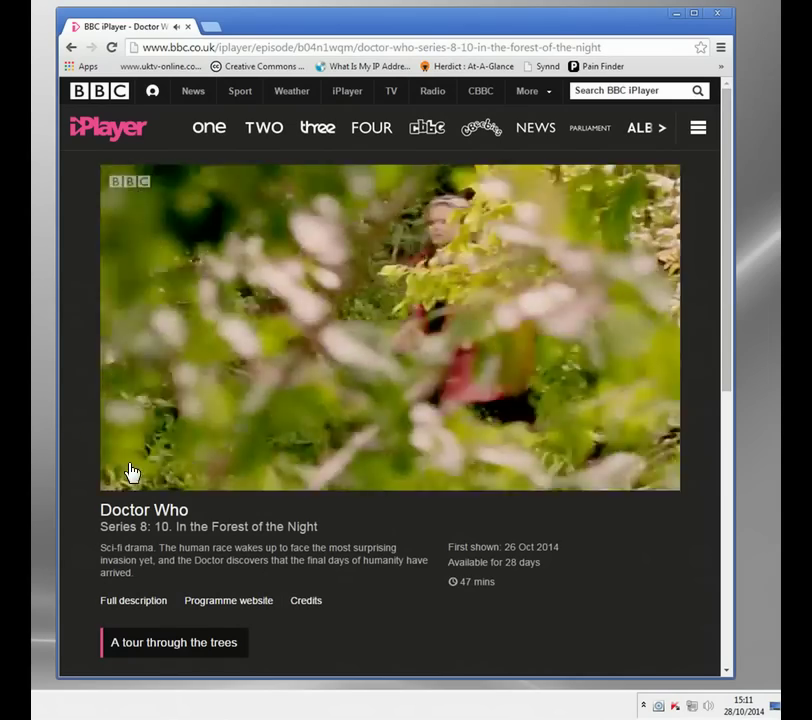
Play the Doctor Who episode and pause it at 00:43 of 45:18.
click(422, 270)
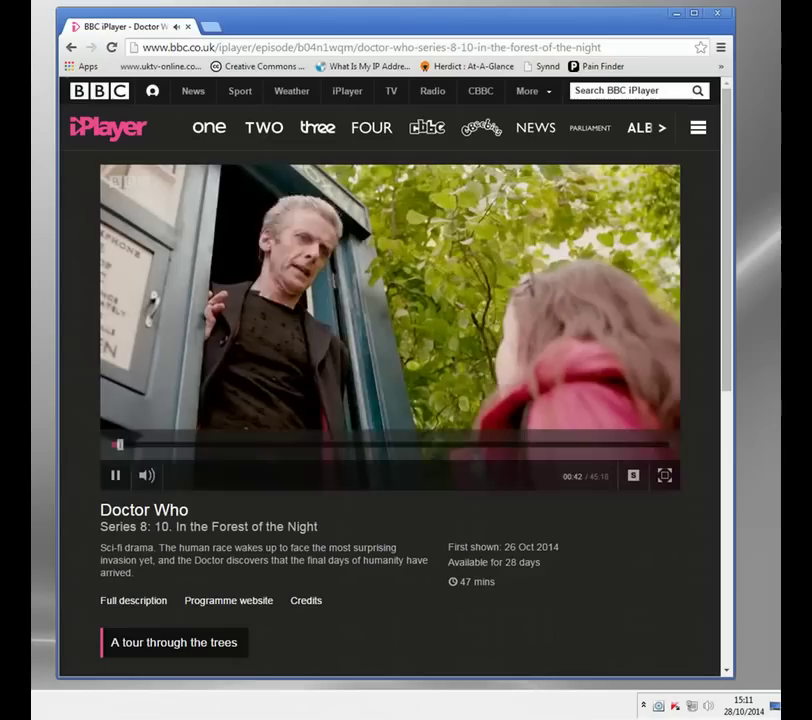
click(115, 475)
click(513, 477)
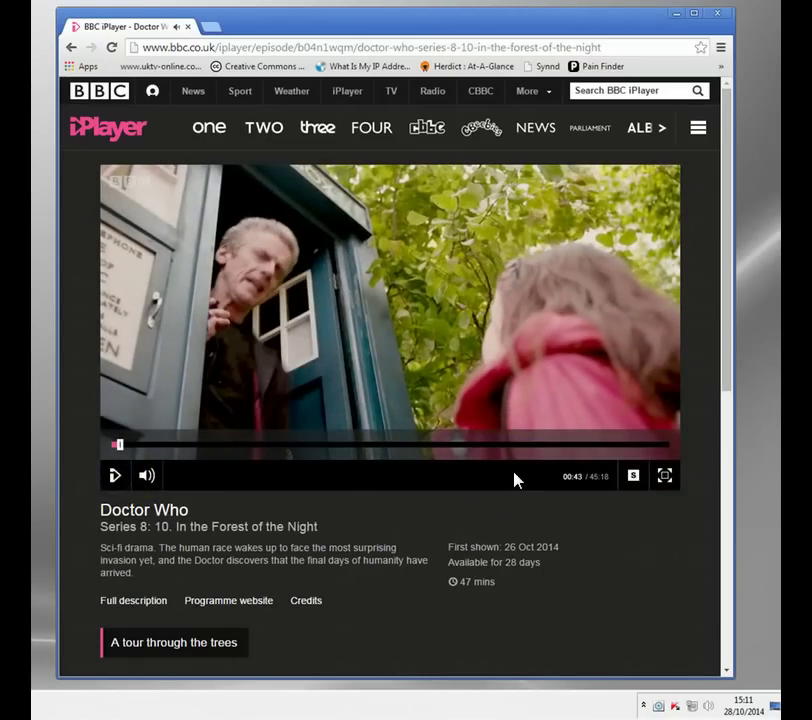